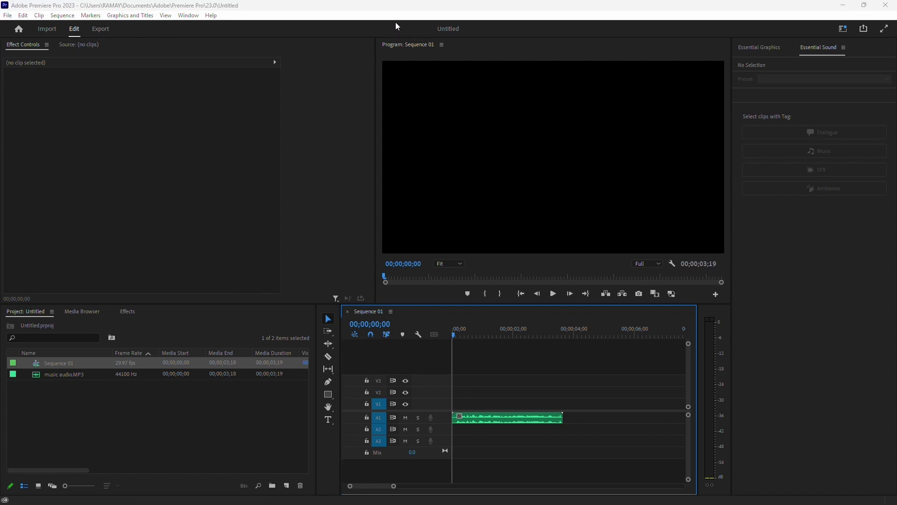
- Play the music clip, then return the playhead near the start
{"action": "key", "text": "space"}
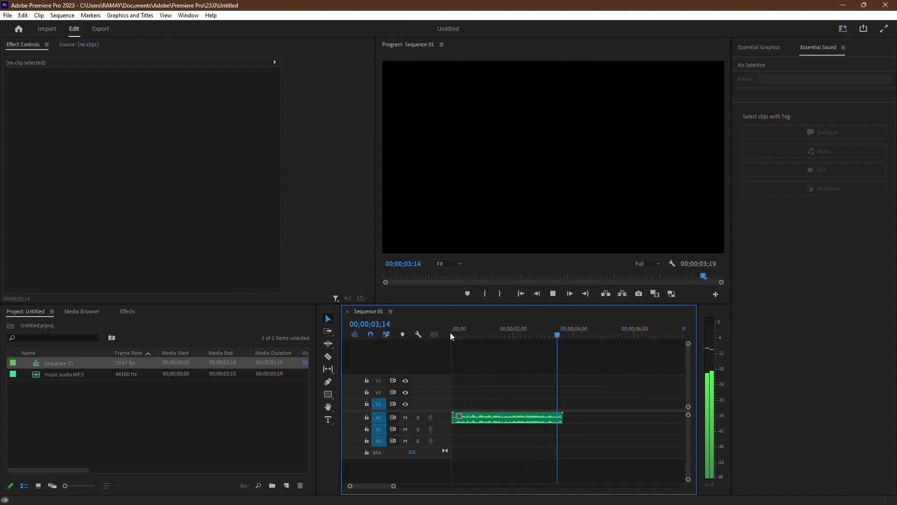
{"action": "mouse_move", "coordinate": [450, 332]}
{"action": "left_mouse_down"}
{"action": "mouse_move", "coordinate": [439, 333]}
{"action": "mouse_move", "coordinate": [463, 333]}
{"action": "left_mouse_up"}
- Search the effects for 'compressor' and apply Single-band Compressor to the A1 music clip
{"action": "left_click", "coordinate": [130, 310]}
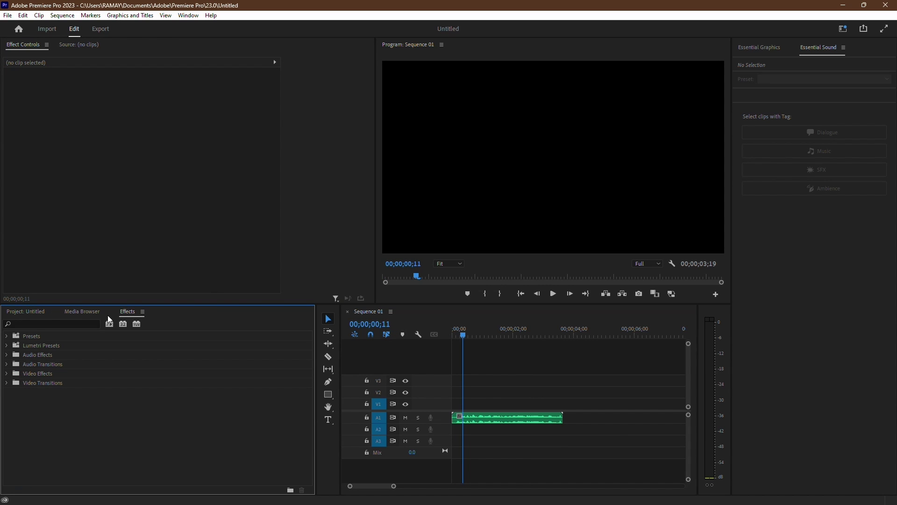
{"action": "left_click", "coordinate": [86, 323]}
{"action": "type", "text": "co"}
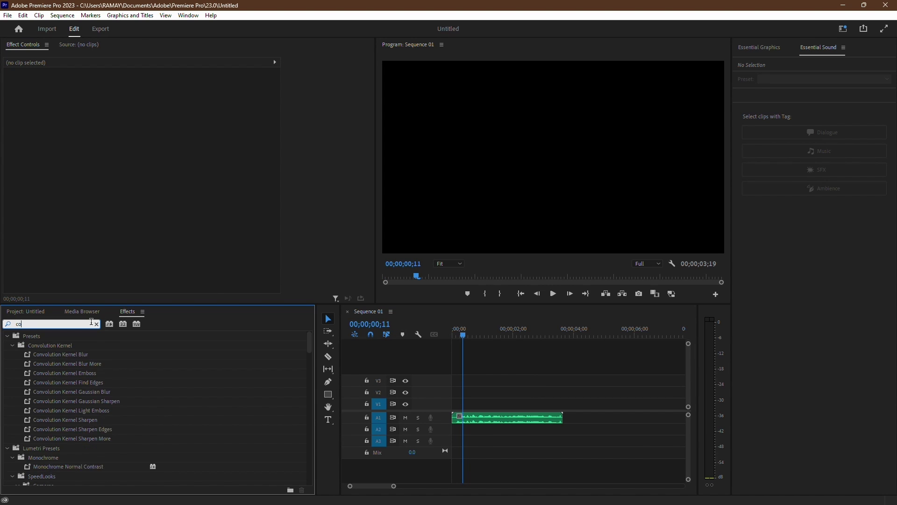
{"action": "type", "text": "mpress"}
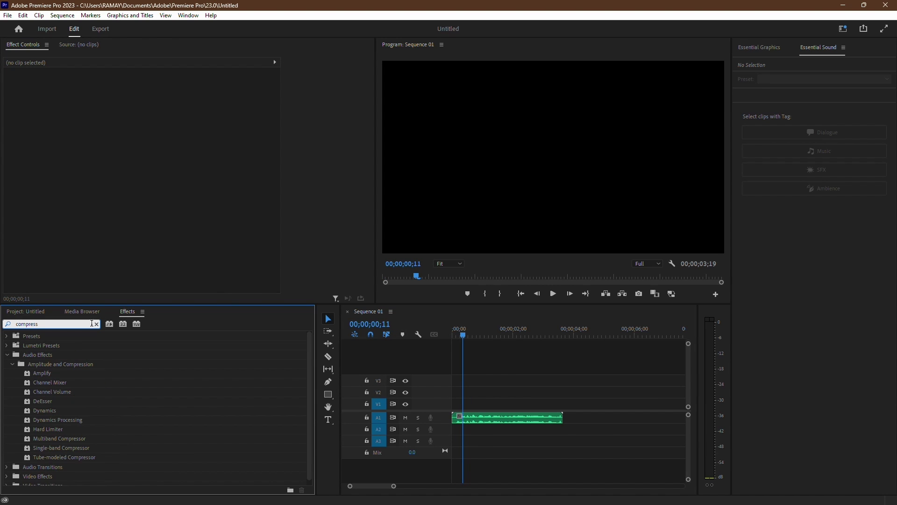
{"action": "type", "text": "or"}
{"action": "left_click_drag", "start_coordinate": [56, 381], "coordinate": [503, 419]}
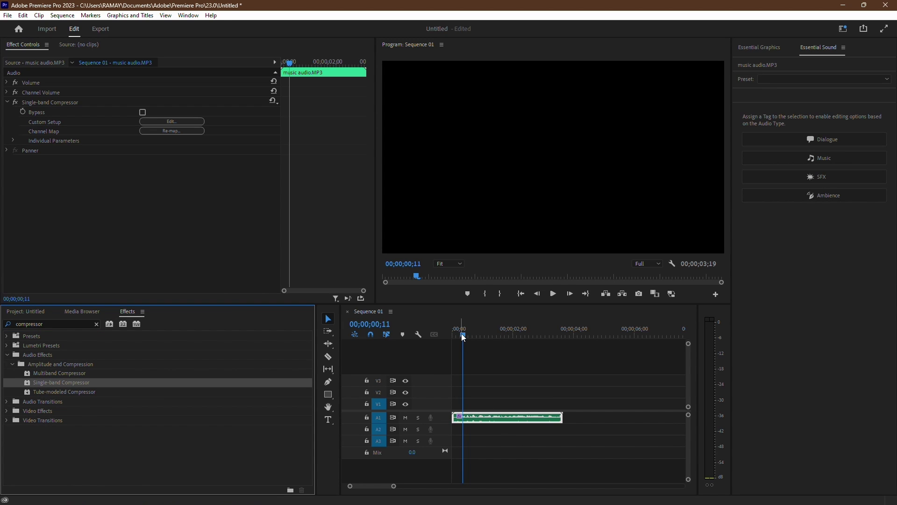
- Search the effects for 'den' and apply DeNoise to the music clip after the compressor
{"action": "key", "text": "Home"}
{"action": "left_click", "coordinate": [49, 323]}
{"action": "left_click_drag", "start_coordinate": [49, 323], "coordinate": [1, 329]}
{"action": "type", "text": "den"}
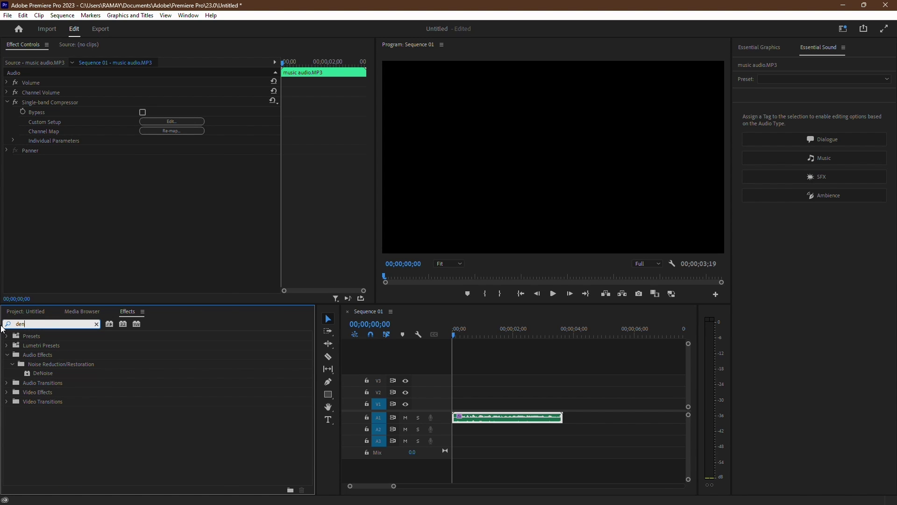
{"action": "left_click_drag", "start_coordinate": [43, 373], "coordinate": [501, 426]}
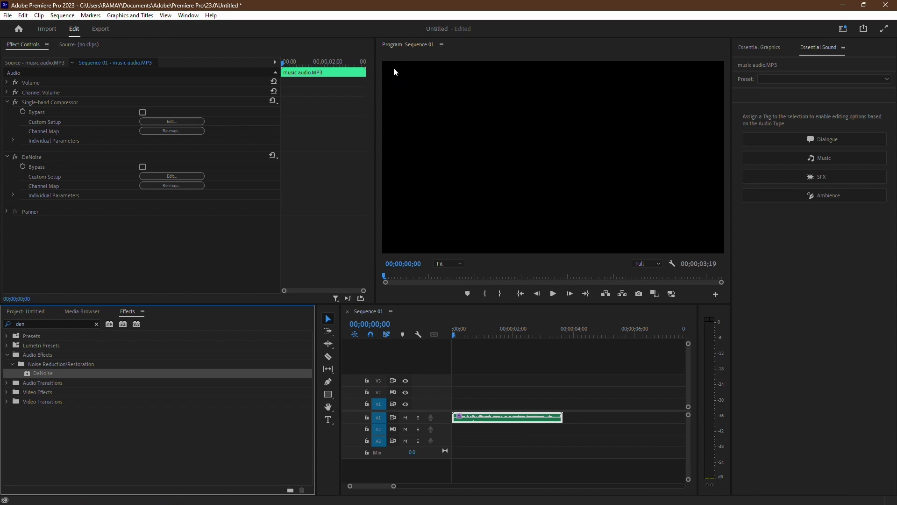
- Play the music clip with Single-band Compressor and DeNoise applied, then replay it
{"action": "left_click", "coordinate": [456, 335]}
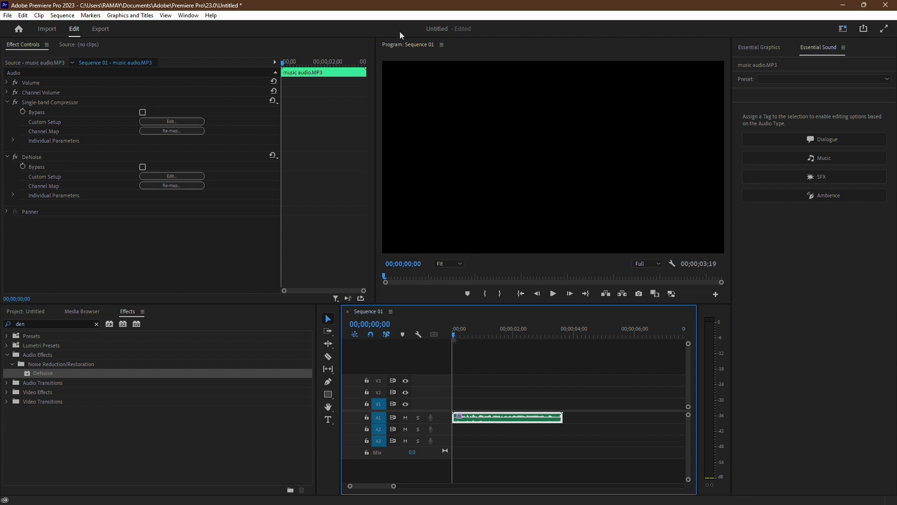
{"action": "key", "text": "space"}
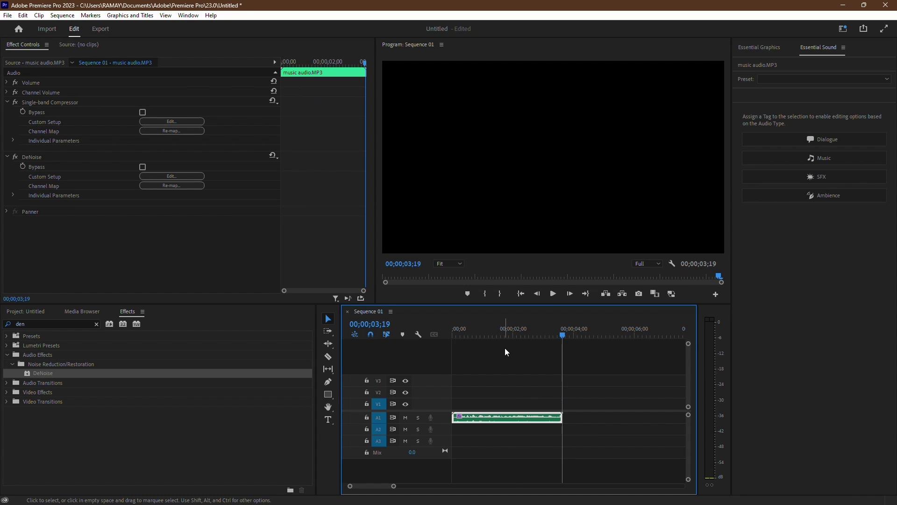
{"action": "key", "text": "space"}
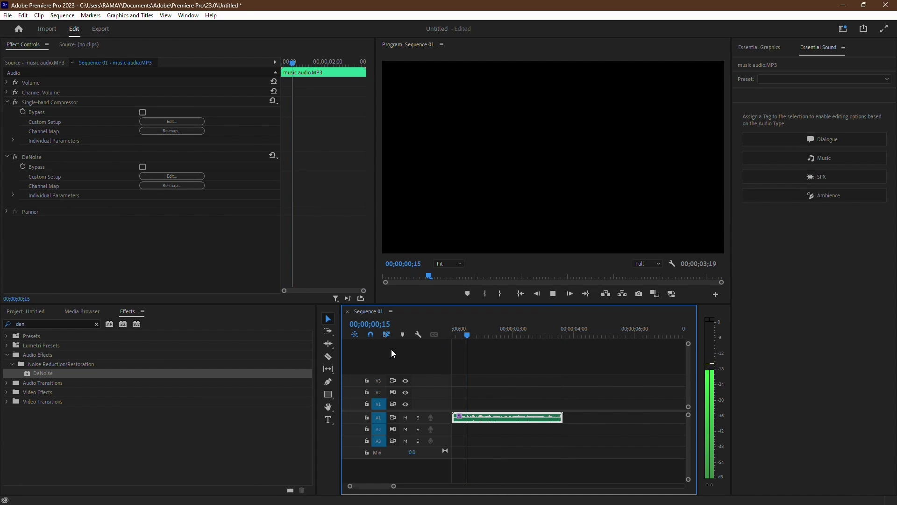